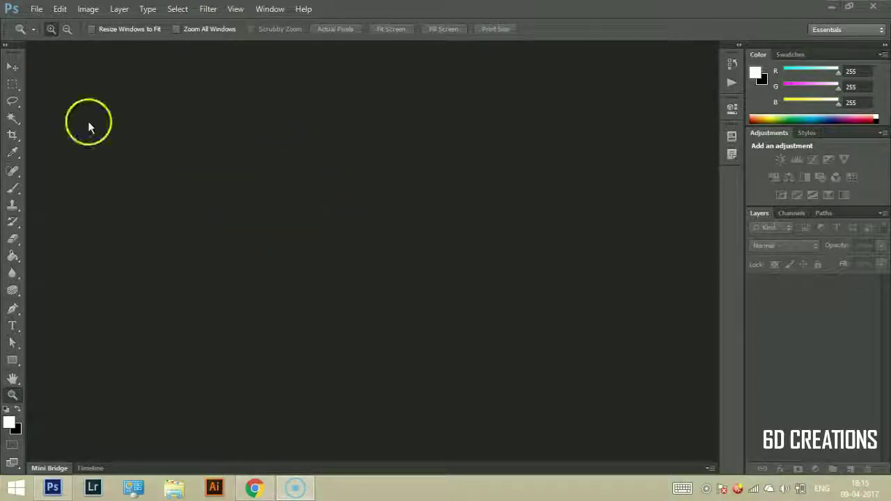
# Open pexels-photo-247244.jpeg, the woman with a red umbrella on a bridge.
pyautogui.click(38, 10)
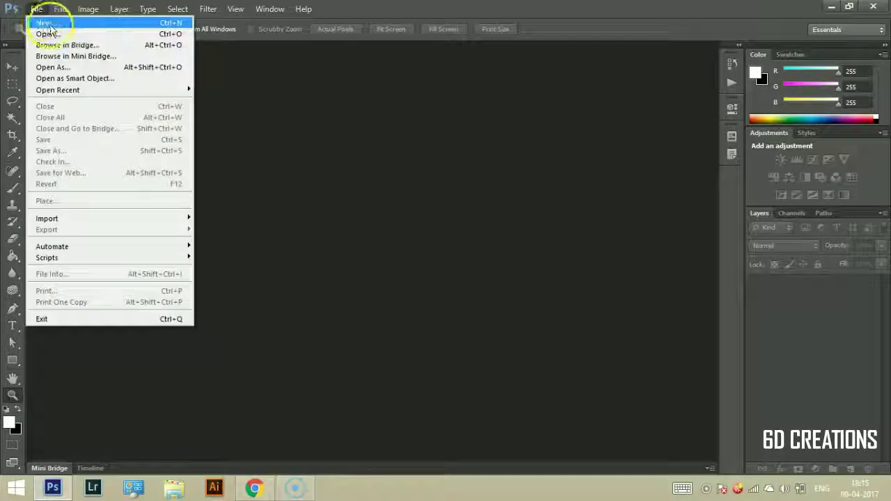
pyautogui.click(49, 35)
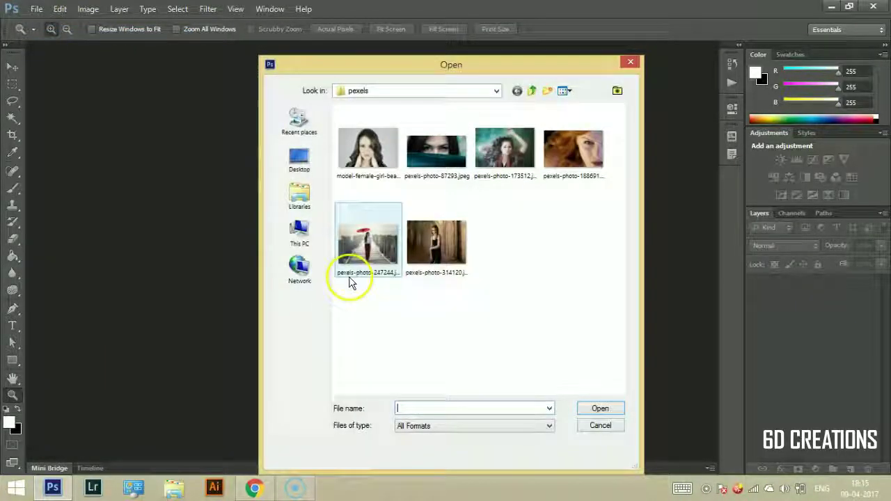
pyautogui.doubleClick(371, 265)
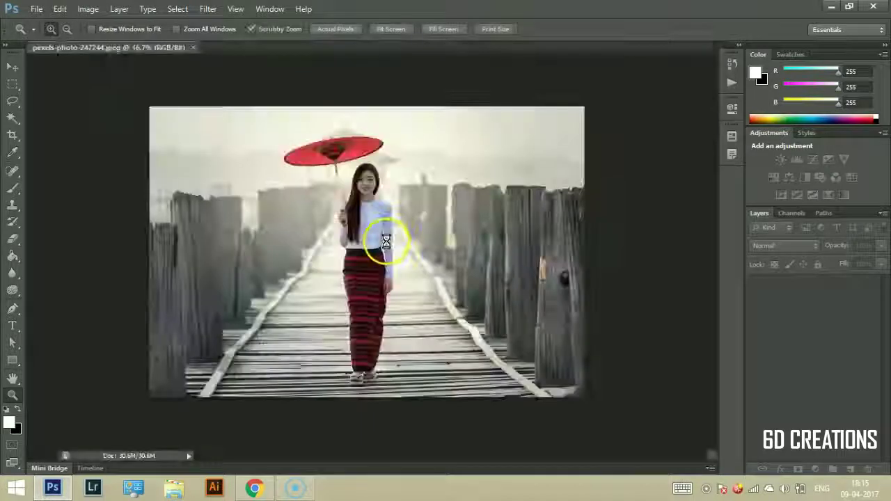
# Zoom in and pan across the umbrella, face and skirt, then fit the photo to screen.
pyautogui.click(391, 28)
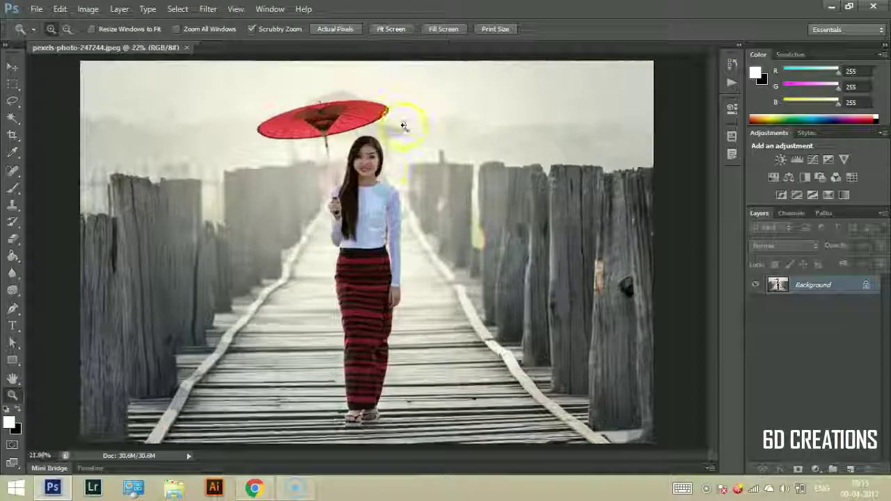
pyautogui.click(180, 225)
pyautogui.click(279, 179)
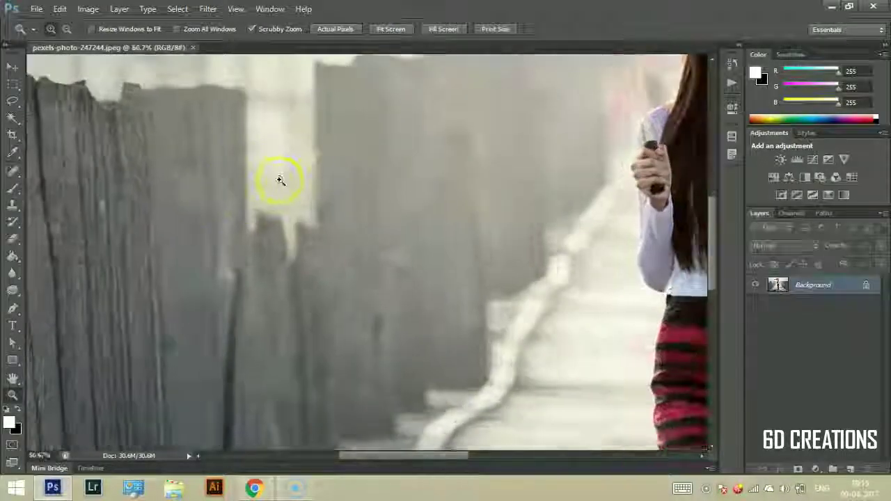
pyautogui.moveTo(330, 189); pyautogui.dragTo(148, 293)
pyautogui.moveTo(288, 229); pyautogui.dragTo(179, 289)
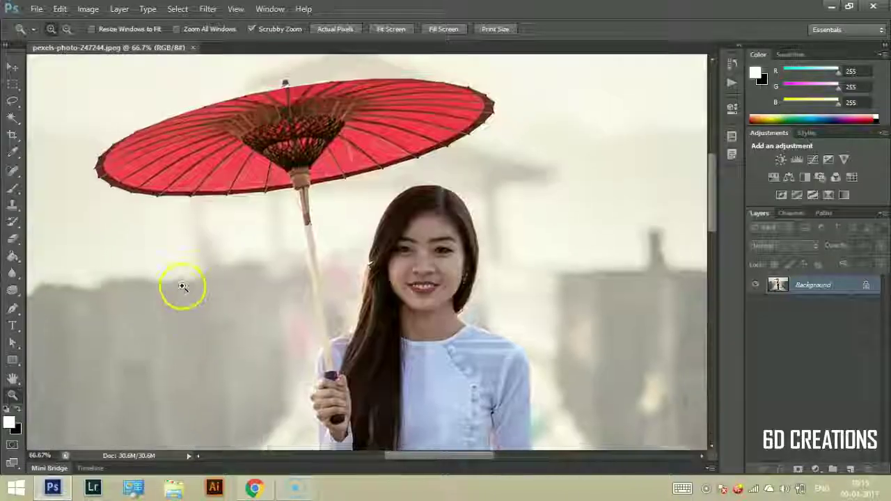
pyautogui.moveTo(331, 137)
pyautogui.mouseDown()
pyautogui.moveTo(272, 217)
pyautogui.moveTo(278, 135)
pyautogui.mouseUp()
pyautogui.moveTo(329, 318)
pyautogui.mouseDown()
pyautogui.moveTo(268, 209)
pyautogui.moveTo(324, 135)
pyautogui.mouseUp()
pyautogui.click(381, 30)
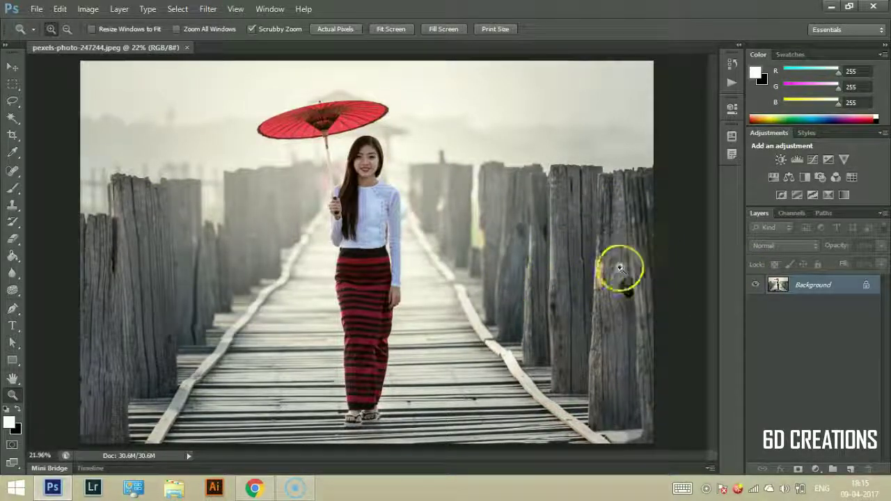
# Add Layer 1 above the Background and Paint Bucket fill it with solid black.
pyautogui.click(852, 468)
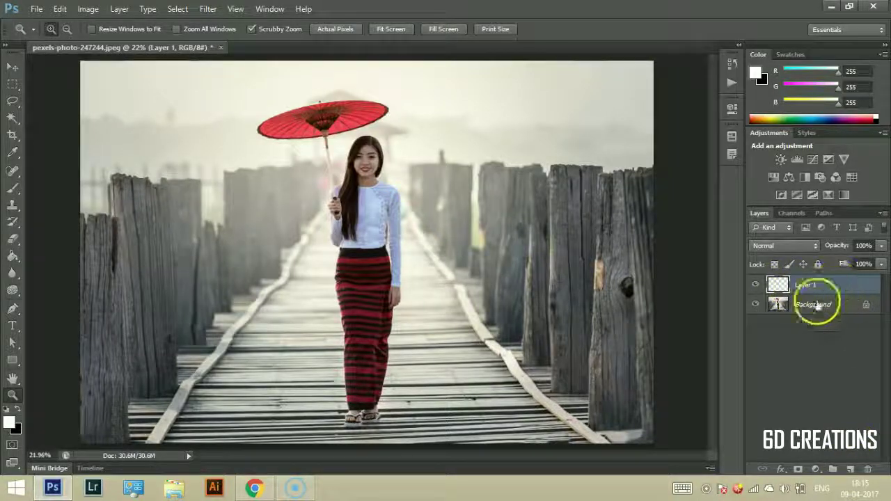
pyautogui.click(9, 409)
pyautogui.press('i')
pyautogui.click(8, 421)
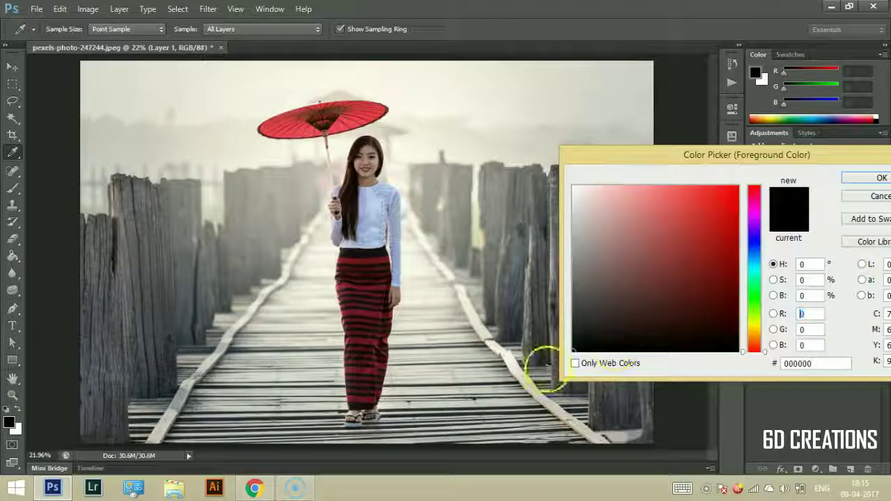
pyautogui.click(870, 184)
pyautogui.press('z')
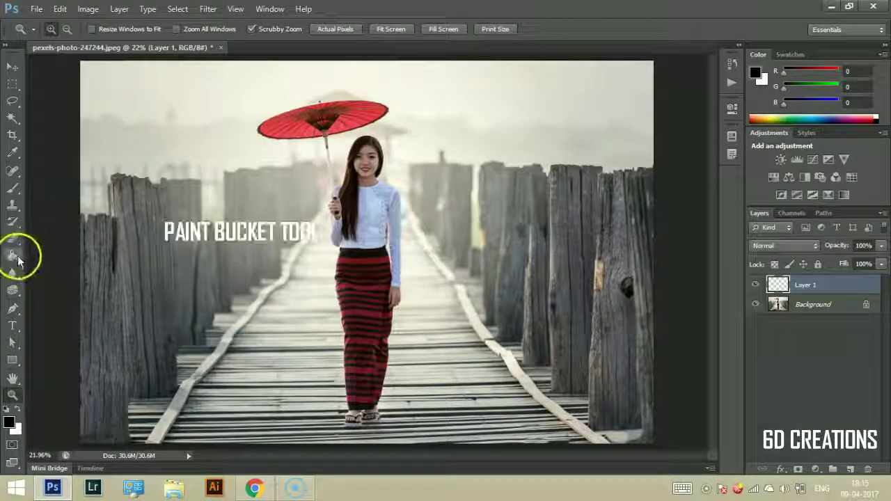
pyautogui.click(13, 255)
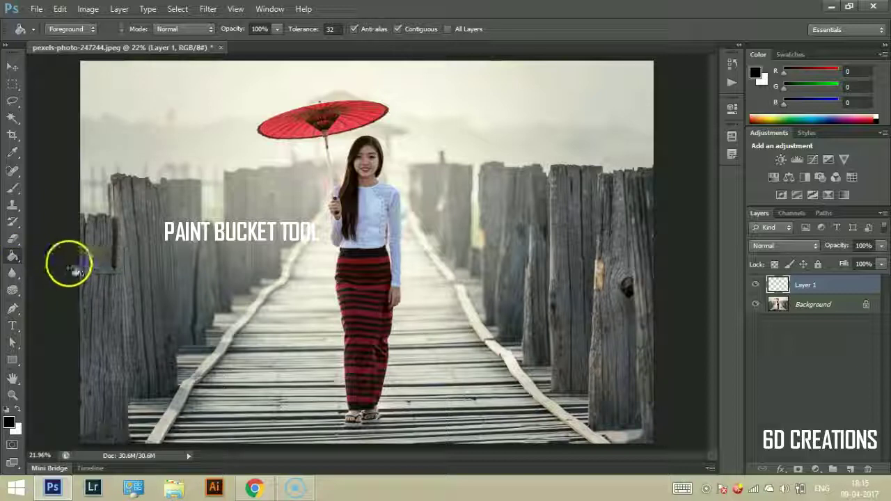
pyautogui.click(284, 313)
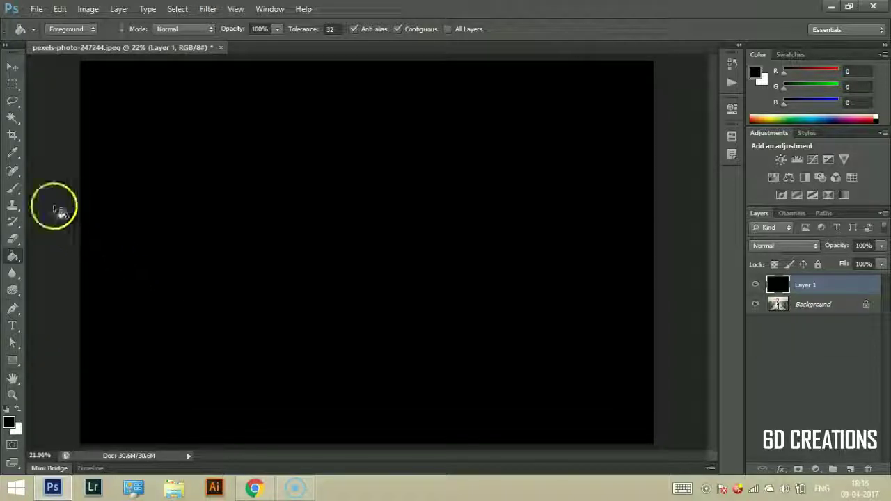
# Choose the Brush tool with the scattered splatter tip enlarged to 1289 px.
pyautogui.click(17, 191)
pyautogui.rightClick(18, 195)
pyautogui.click(67, 186)
pyautogui.rightClick(228, 176)
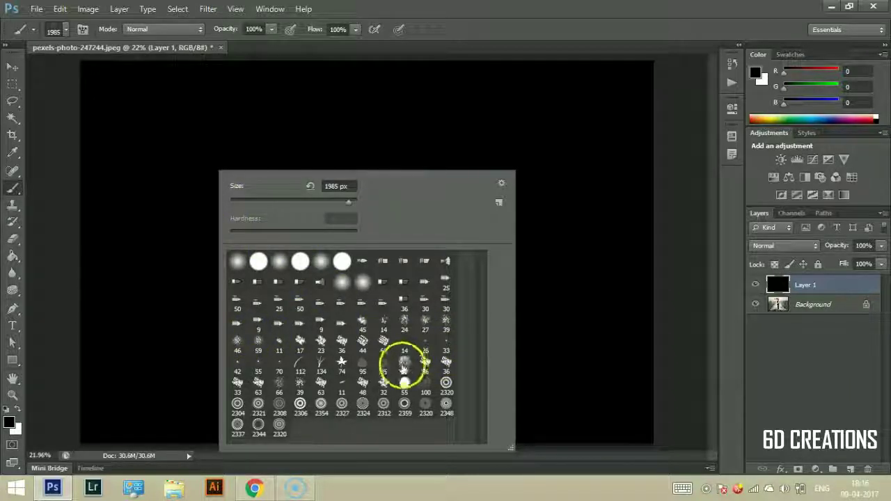
pyautogui.click(426, 384)
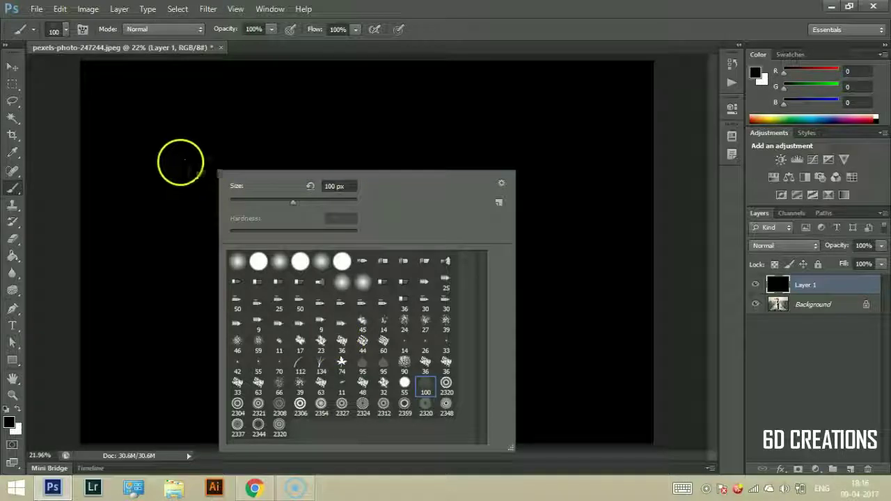
pyautogui.moveTo(308, 201); pyautogui.dragTo(344, 201)
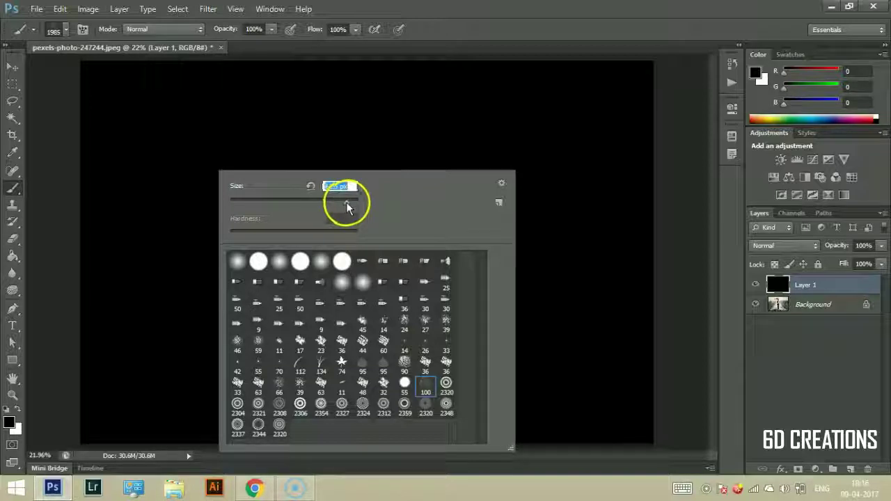
pyautogui.click(457, 38)
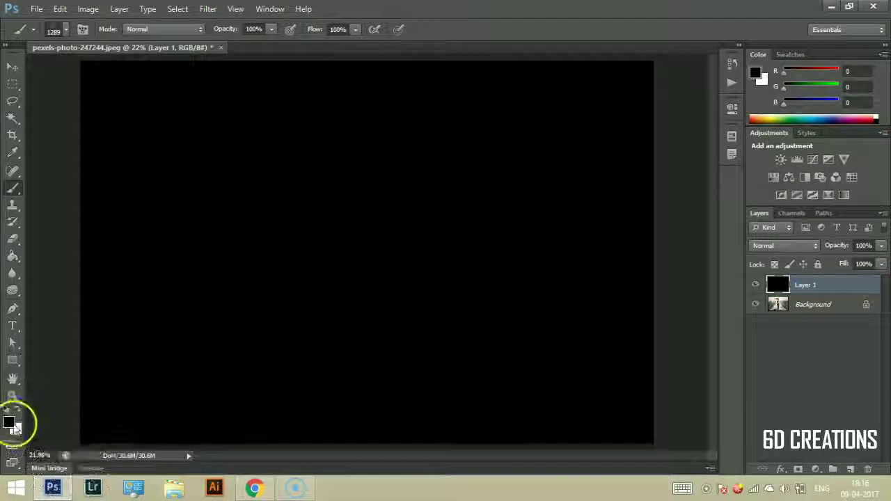
# Make white the foreground colour.
pyautogui.click(18, 410)
pyautogui.click(9, 421)
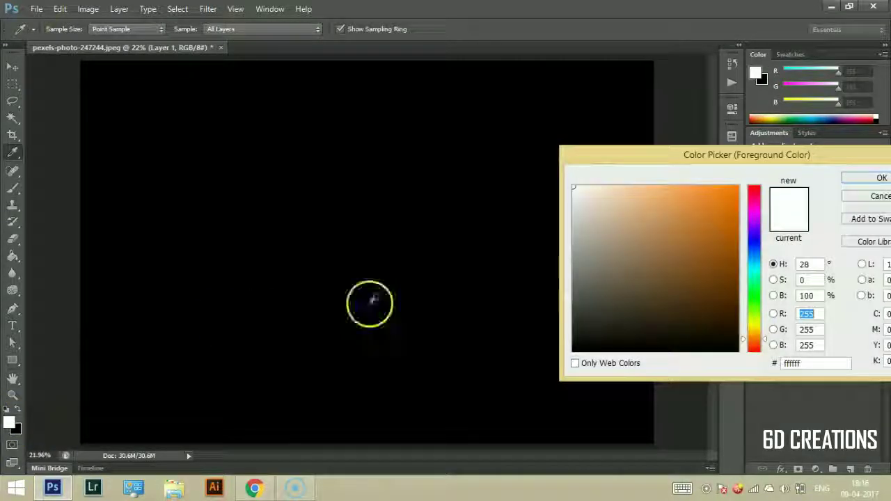
pyautogui.click(846, 182)
# Paint white splatter strokes across nearly all of the black Layer 1.
pyautogui.press('b')
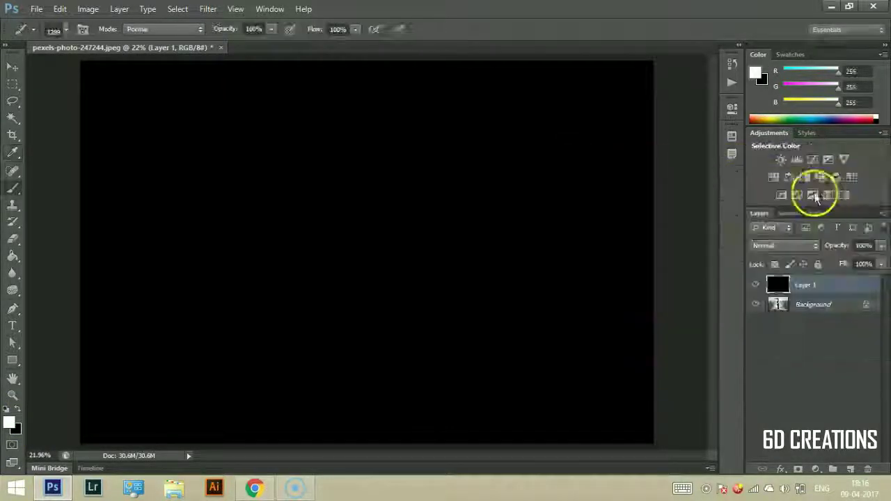
pyautogui.moveTo(218, 231)
pyautogui.mouseDown()
pyautogui.moveTo(227, 119)
pyautogui.moveTo(185, 235)
pyautogui.moveTo(237, 181)
pyautogui.moveTo(340, 125)
pyautogui.moveTo(165, 308)
pyautogui.moveTo(165, 367)
pyautogui.moveTo(235, 316)
pyautogui.moveTo(320, 344)
pyautogui.moveTo(360, 239)
pyautogui.moveTo(295, 215)
pyautogui.moveTo(167, 285)
pyautogui.moveTo(119, 218)
pyautogui.moveTo(204, 141)
pyautogui.moveTo(329, 187)
pyautogui.moveTo(471, 202)
pyautogui.moveTo(557, 288)
pyautogui.moveTo(427, 308)
pyautogui.moveTo(373, 397)
pyautogui.moveTo(294, 424)
pyautogui.moveTo(107, 420)
pyautogui.moveTo(292, 272)
pyautogui.moveTo(221, 117)
pyautogui.moveTo(418, 115)
pyautogui.moveTo(425, 246)
pyautogui.moveTo(511, 191)
pyautogui.moveTo(552, 117)
pyautogui.moveTo(612, 153)
pyautogui.moveTo(525, 285)
pyautogui.moveTo(491, 395)
pyautogui.moveTo(588, 423)
pyautogui.moveTo(617, 312)
pyautogui.moveTo(433, 416)
pyautogui.moveTo(318, 356)
pyautogui.moveTo(224, 243)
pyautogui.moveTo(189, 93)
pyautogui.moveTo(453, 86)
pyautogui.moveTo(295, 91)
pyautogui.moveTo(550, 97)
pyautogui.moveTo(234, 119)
pyautogui.moveTo(100, 302)
pyautogui.moveTo(163, 334)
pyautogui.moveTo(421, 179)
pyautogui.moveTo(522, 89)
pyautogui.moveTo(642, 244)
pyautogui.moveTo(556, 338)
pyautogui.moveTo(456, 386)
pyautogui.moveTo(485, 405)
pyautogui.moveTo(629, 239)
pyautogui.mouseUp()
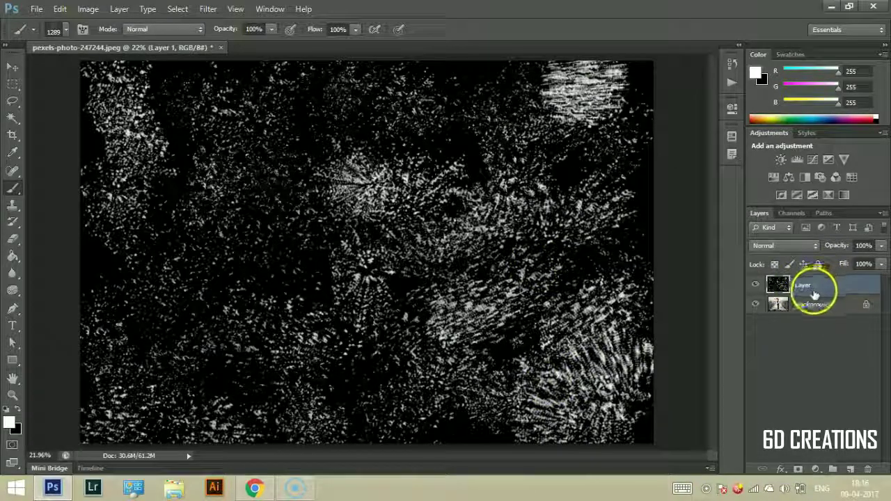
# Set Layer 1's blend mode to Screen so the photo shows through the white speckles.
pyautogui.click(790, 247)
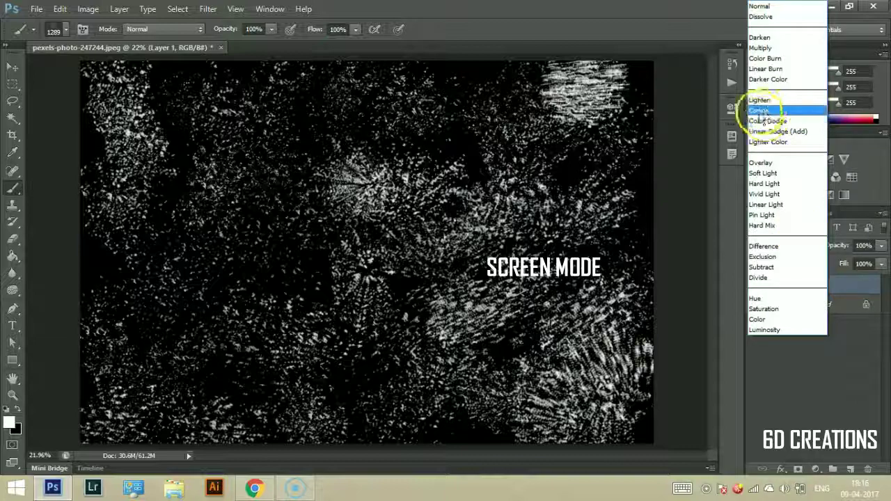
pyautogui.click(761, 111)
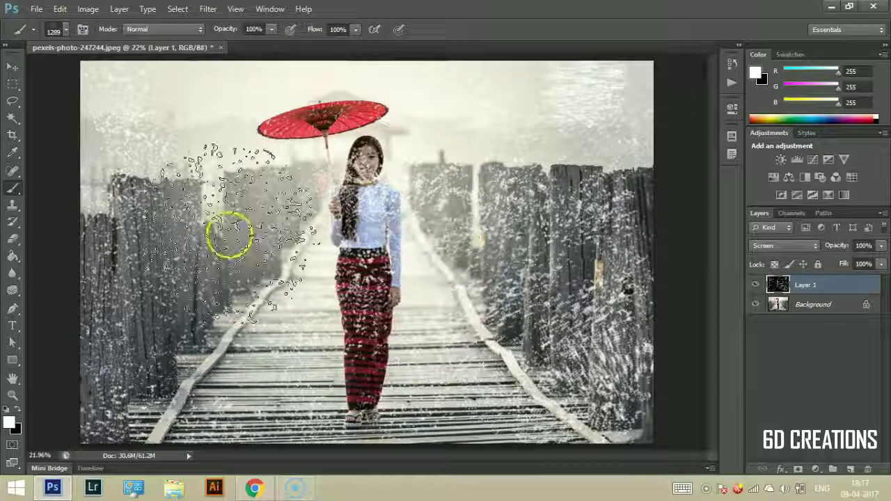
pyautogui.click(208, 8)
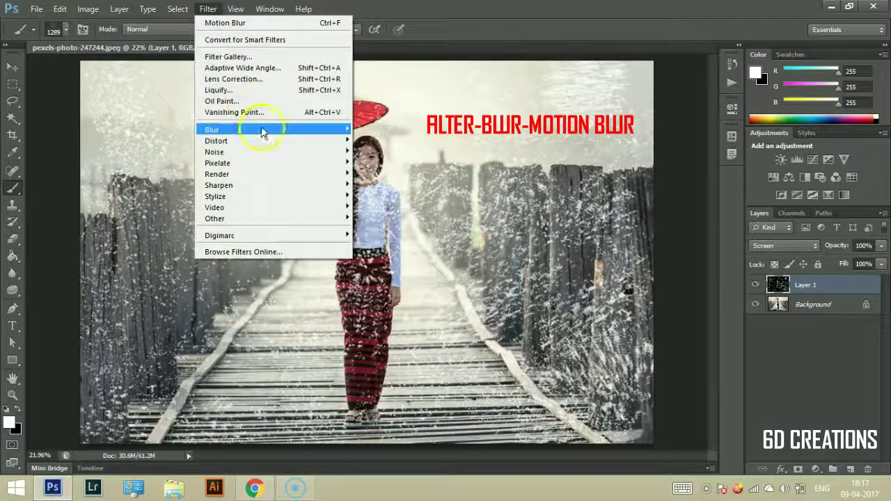
pyautogui.moveTo(212, 130)
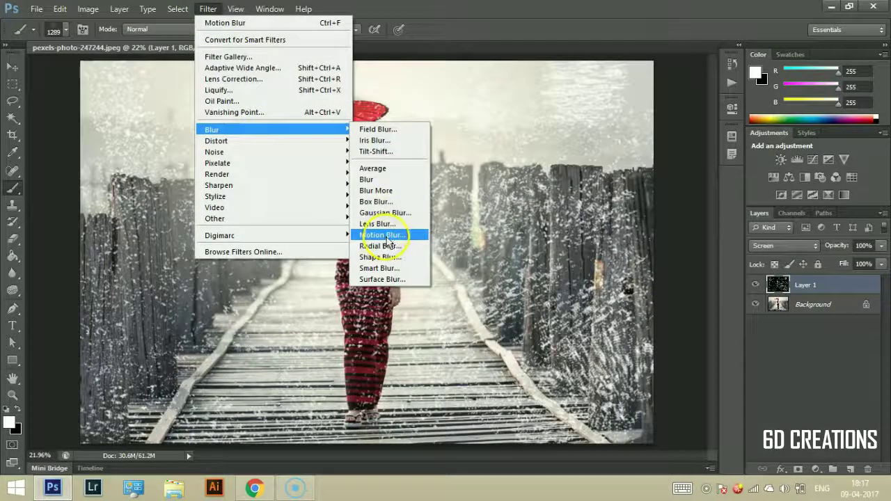
# Apply a Motion Blur at a -62° angle, stretching the speckles into diagonal rain streaks.
pyautogui.click(388, 237)
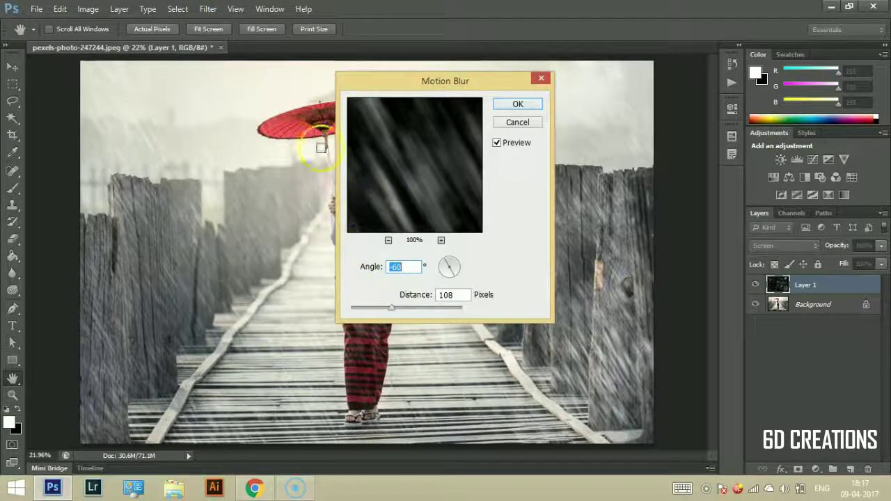
pyautogui.click(459, 273)
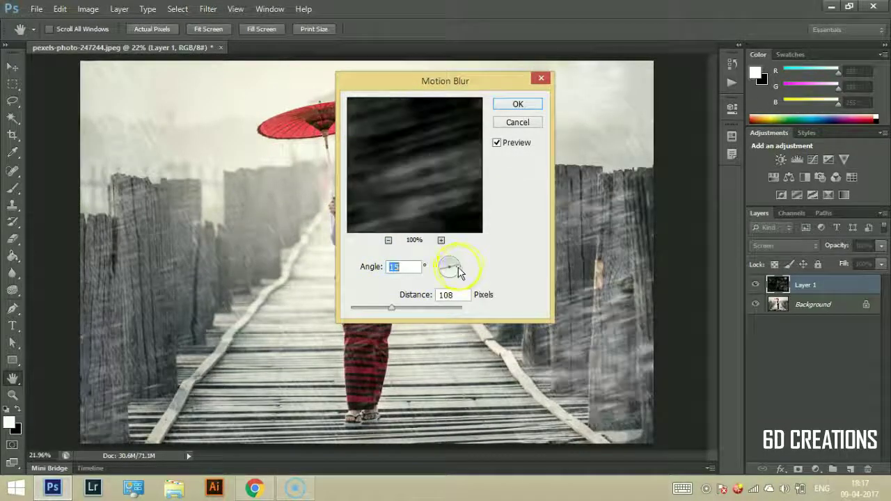
pyautogui.click(456, 276)
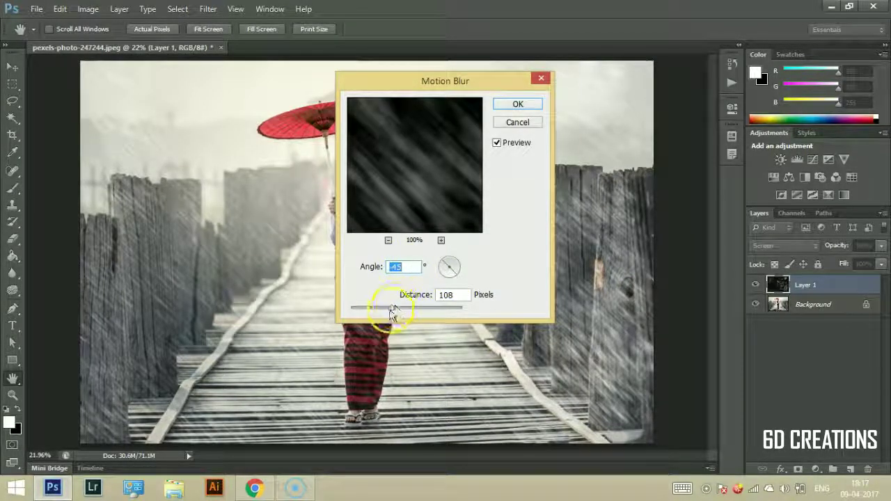
pyautogui.moveTo(384, 310); pyautogui.dragTo(375, 310)
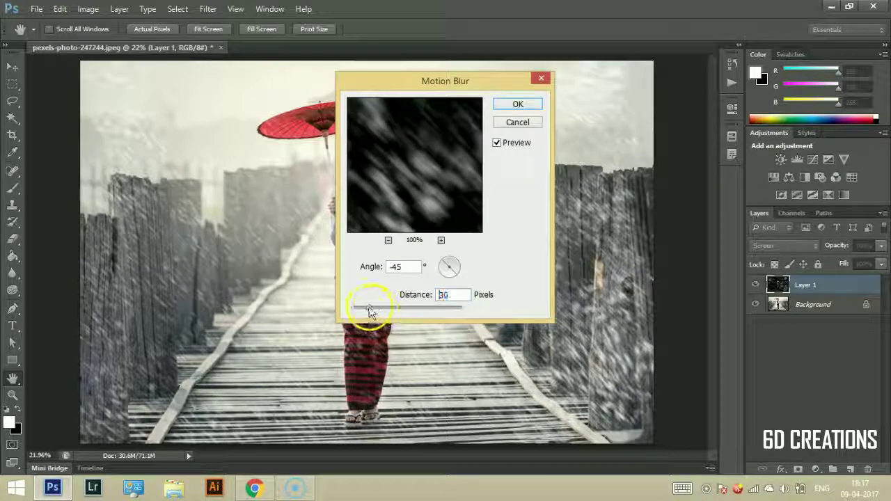
pyautogui.moveTo(366, 310); pyautogui.dragTo(389, 309)
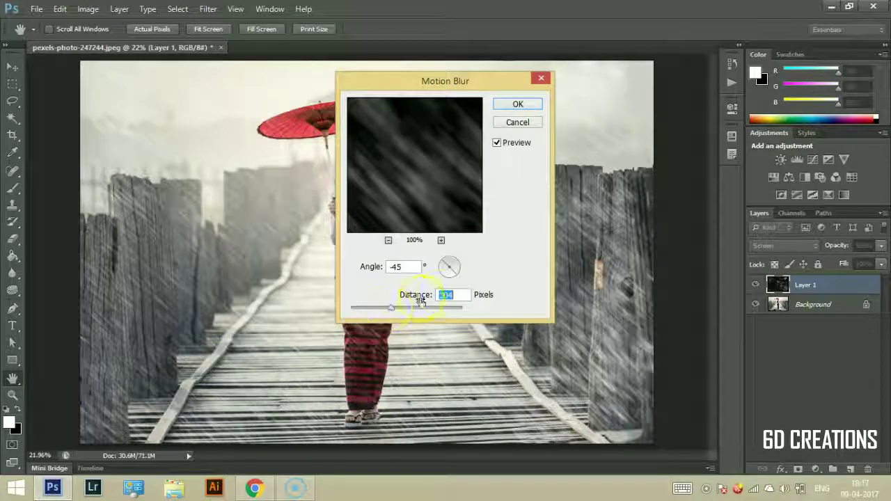
pyautogui.moveTo(456, 282); pyautogui.dragTo(453, 279)
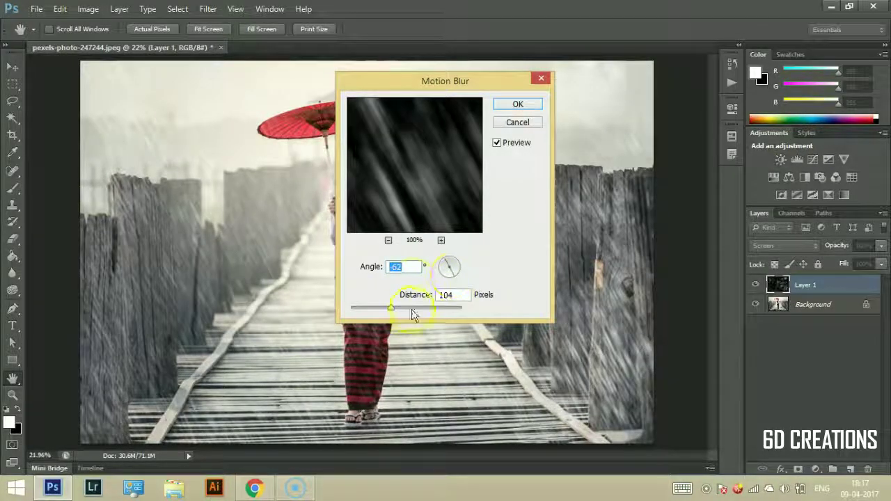
pyautogui.moveTo(398, 309)
pyautogui.mouseDown()
pyautogui.moveTo(381, 311)
pyautogui.moveTo(386, 305)
pyautogui.mouseUp()
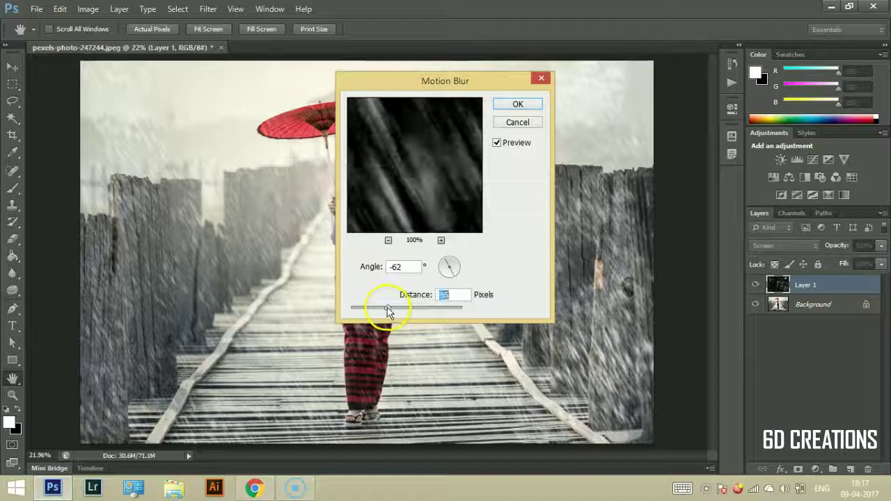
pyautogui.moveTo(474, 89)
pyautogui.mouseDown()
pyautogui.moveTo(844, 261)
pyautogui.moveTo(640, 160)
pyautogui.mouseUp()
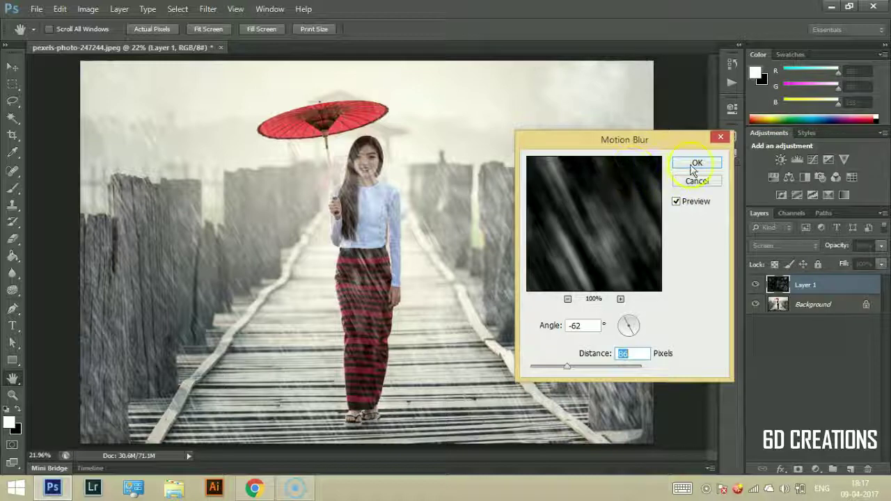
pyautogui.click(693, 164)
pyautogui.click(14, 397)
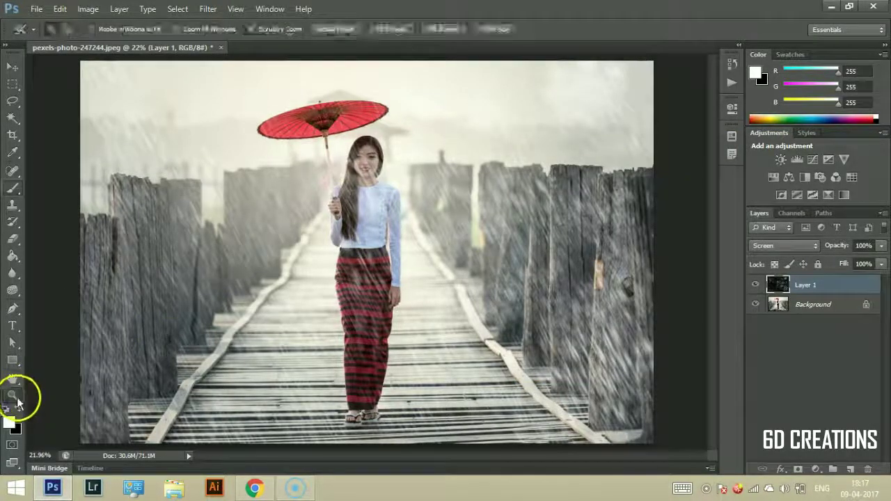
pyautogui.moveTo(272, 114)
pyautogui.mouseDown()
pyautogui.moveTo(364, 169)
pyautogui.moveTo(312, 176)
pyautogui.moveTo(299, 138)
pyautogui.mouseUp()
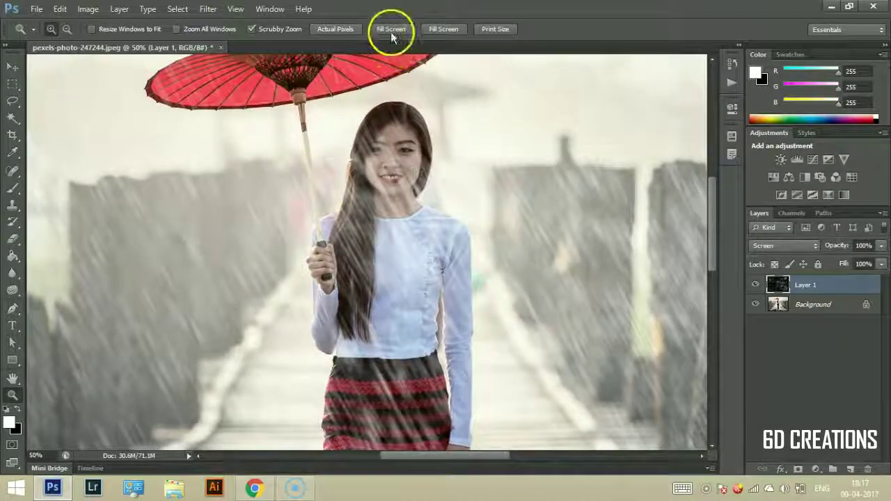
pyautogui.click(390, 30)
pyautogui.click(784, 245)
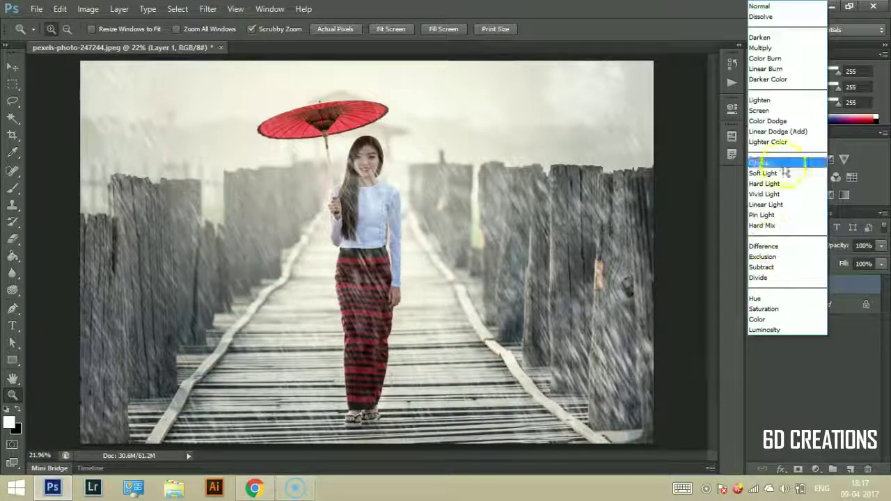
pyautogui.click(763, 100)
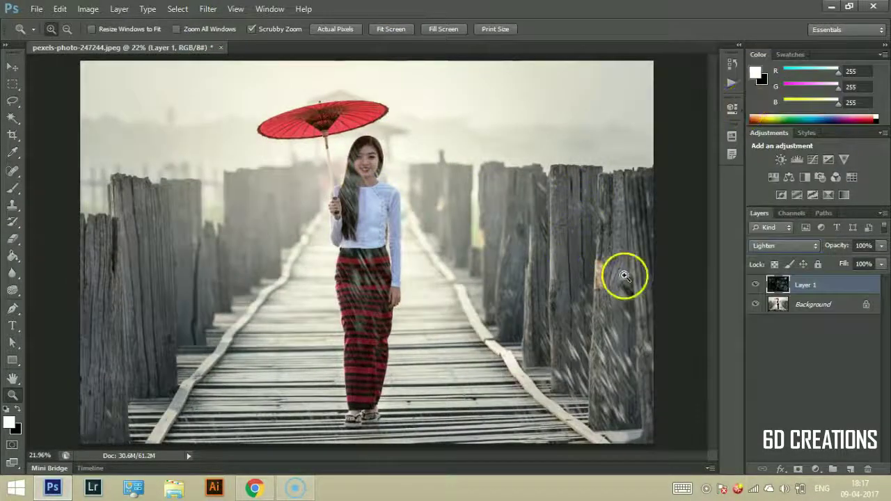
pyautogui.click(784, 244)
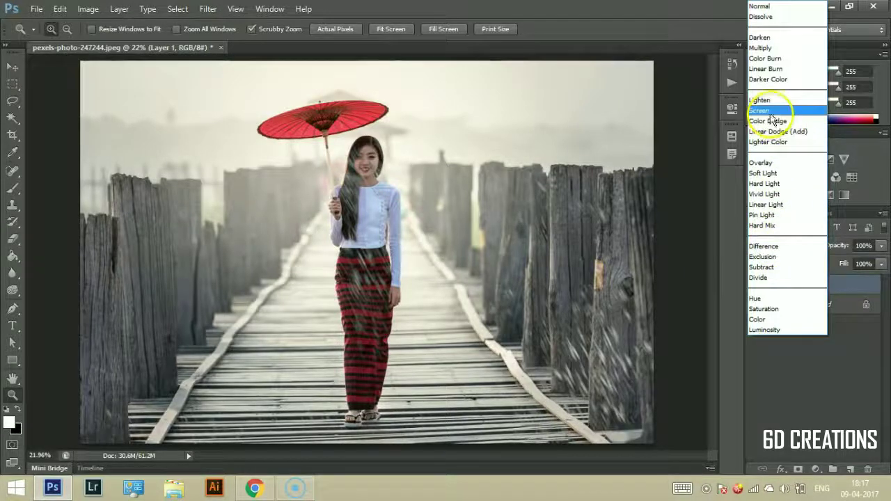
pyautogui.click(760, 110)
pyautogui.click(374, 157)
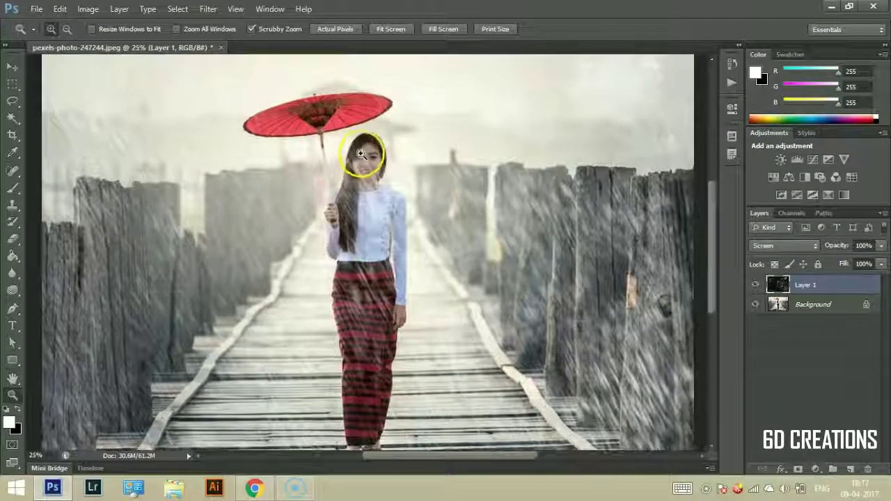
pyautogui.click(334, 255)
pyautogui.click(354, 225)
pyautogui.moveTo(374, 212); pyautogui.dragTo(364, 283)
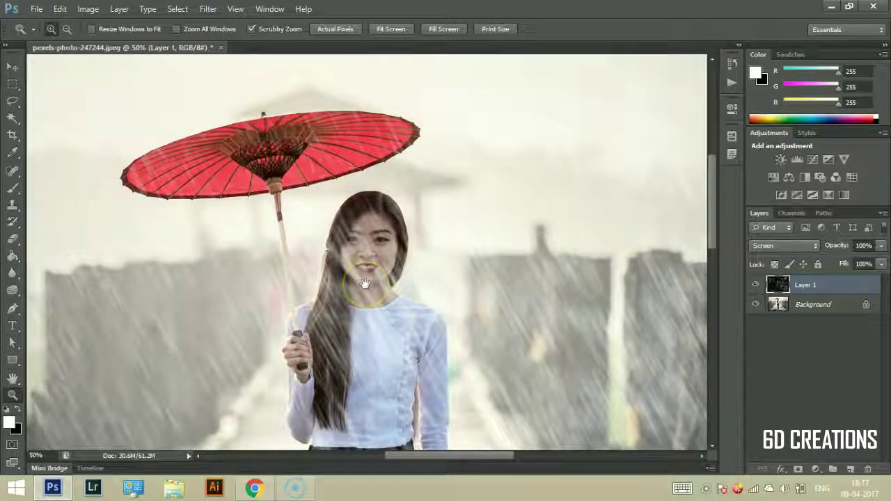
pyautogui.click(391, 29)
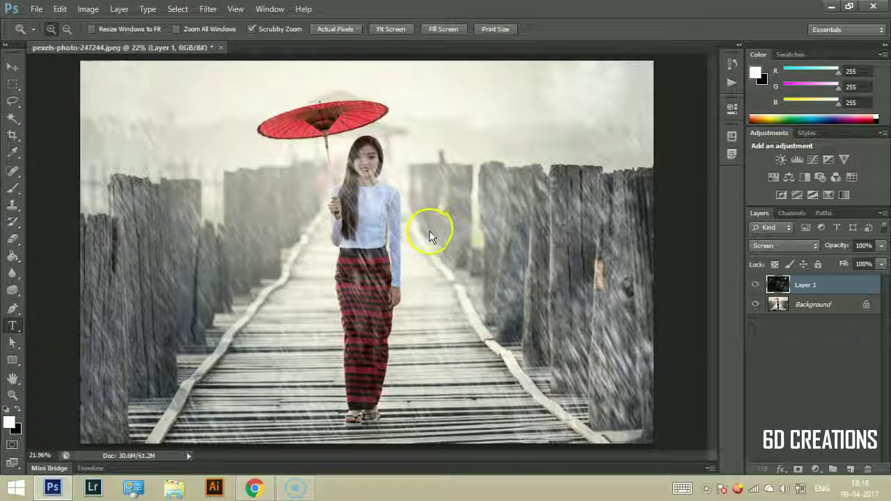
# Add black 'thanks for watching' text and move it up to the middle of the photo.
pyautogui.press('x')
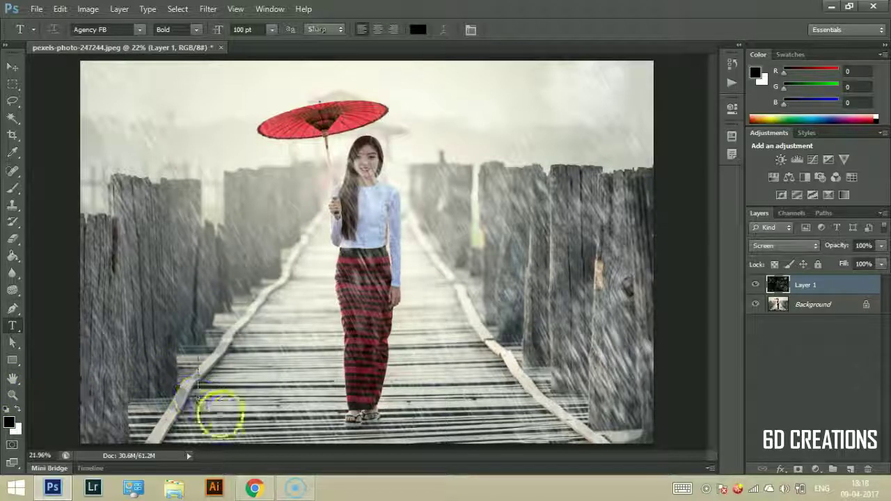
pyautogui.click(226, 414)
pyautogui.write('thanks f')
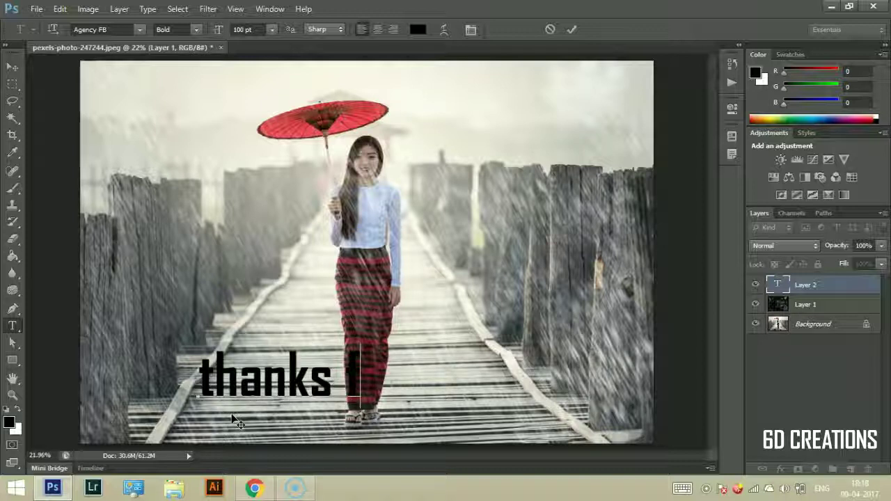
pyautogui.write('or w')
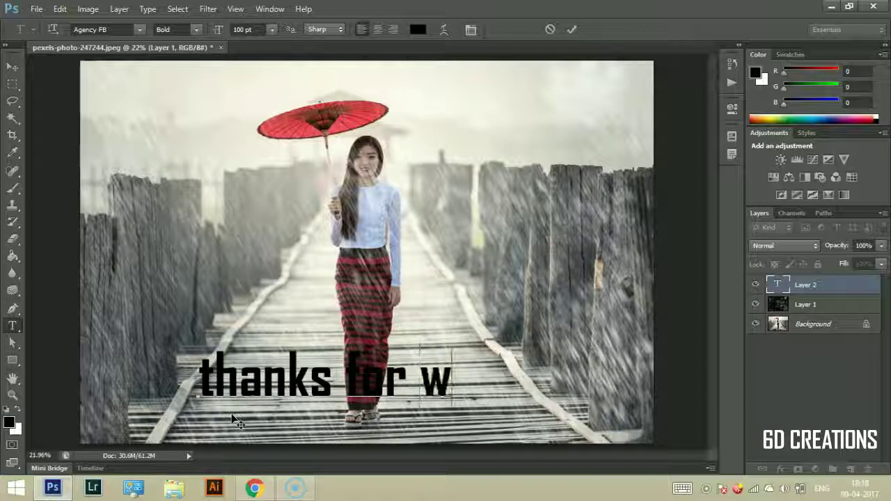
pyautogui.write('atchi')
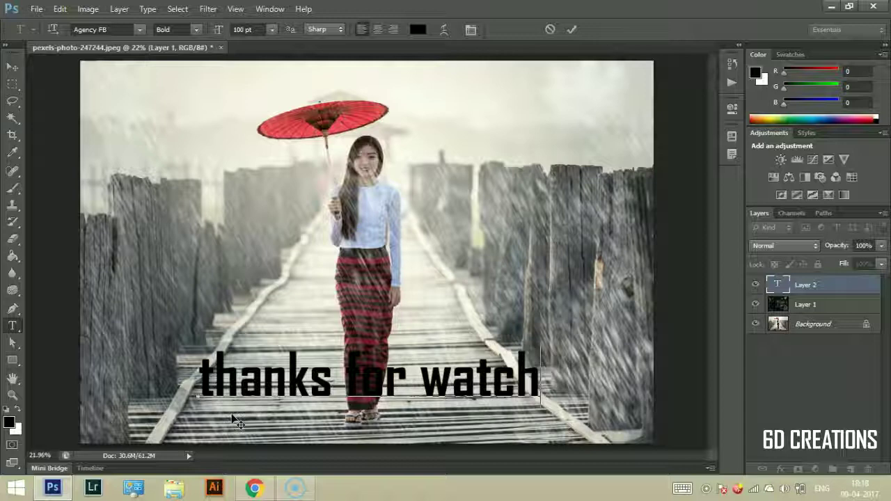
pyautogui.write('ng')
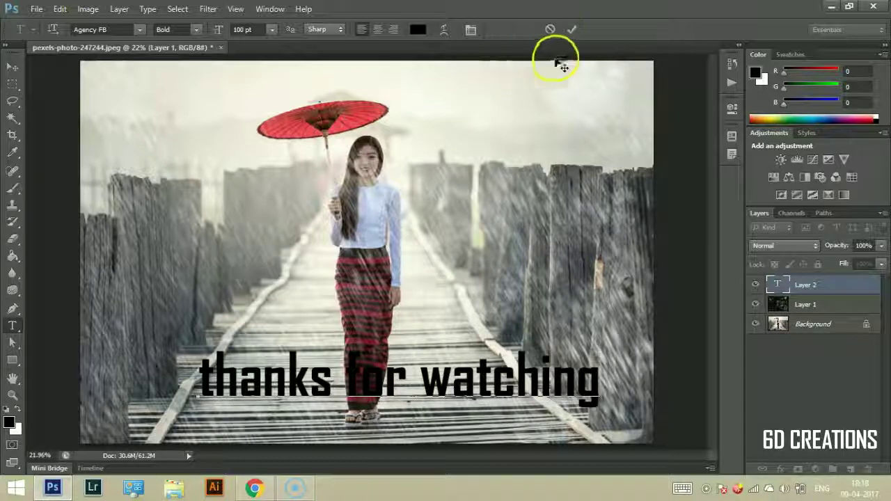
pyautogui.click(571, 29)
pyautogui.click(14, 67)
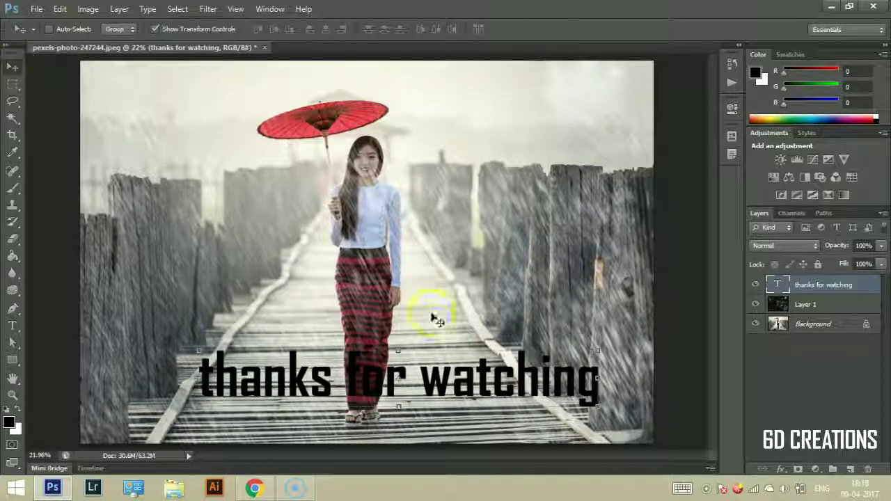
pyautogui.moveTo(457, 363); pyautogui.dragTo(451, 235)
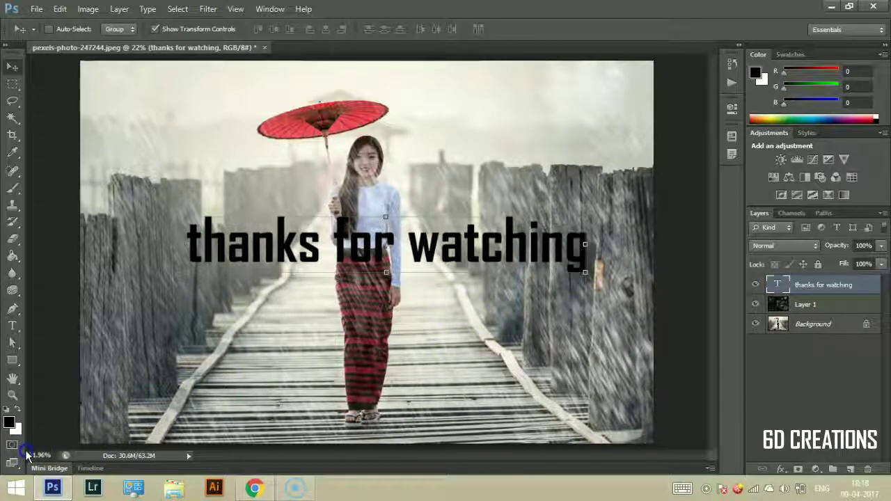